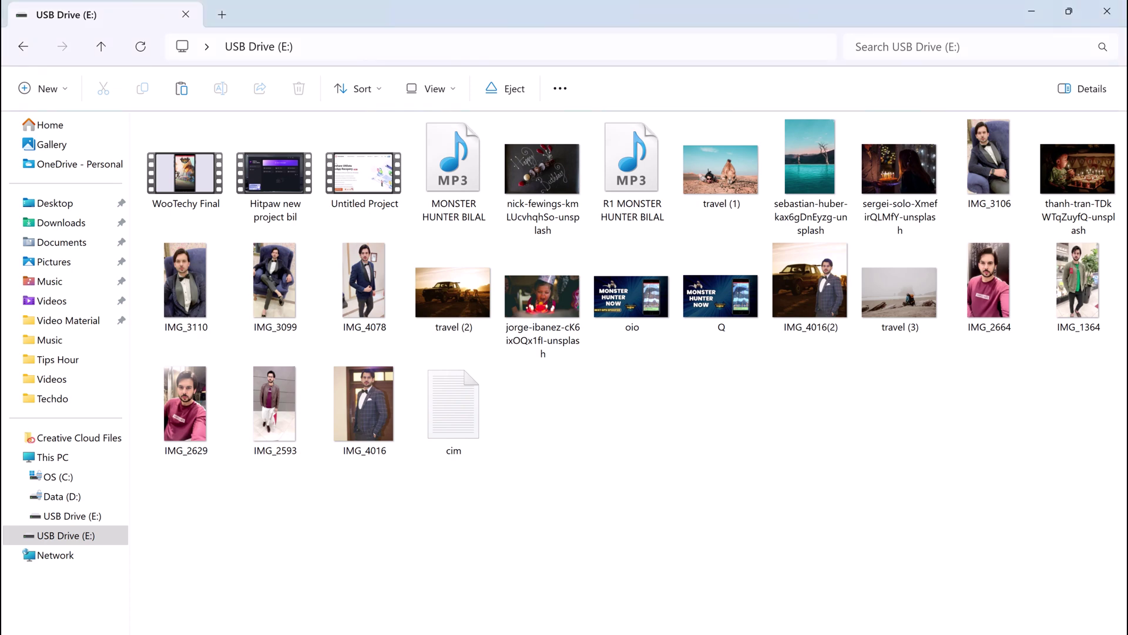
Select all 26 files on USB Drive (E:) and permanently delete them with Shift+Delete.
{"action": "left_click_drag", "start_coordinate": [1126, 501], "coordinate": [150, 132]}
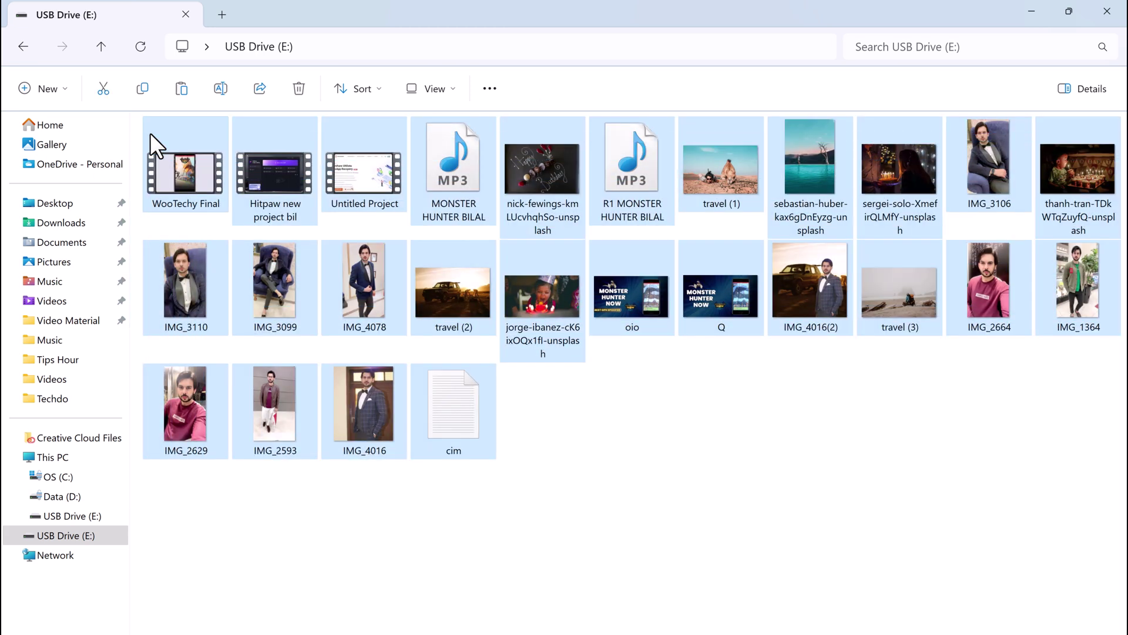
{"action": "key", "text": "shift+Delete"}
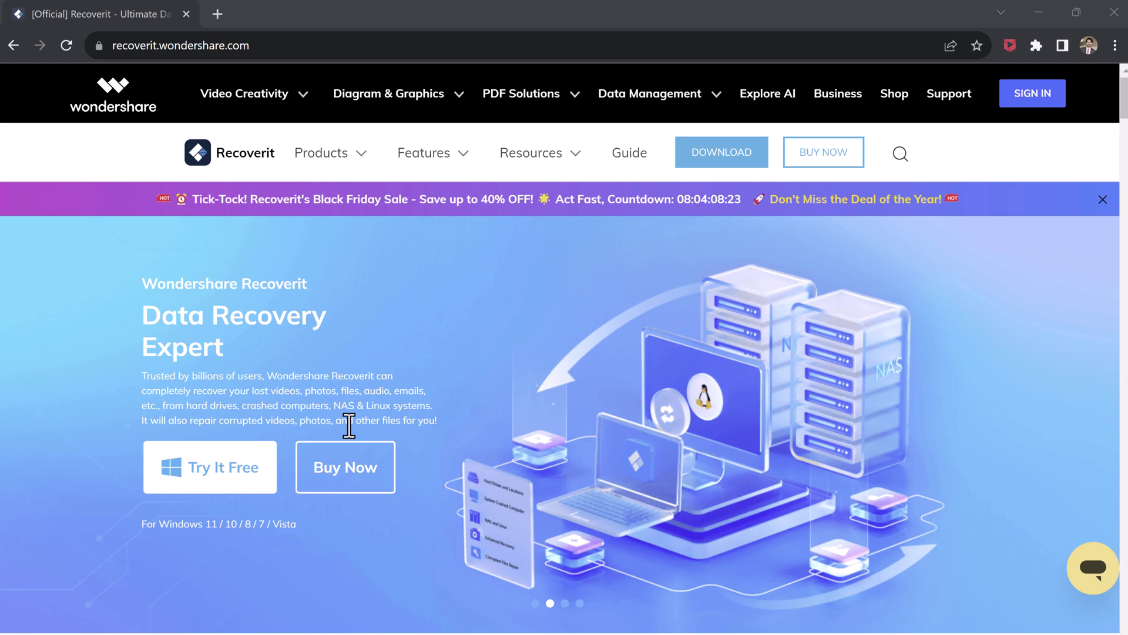
{"action": "scroll", "coordinate": [349, 425], "scroll_direction": "down", "scroll_amount": 2}
{"action": "scroll", "coordinate": [349, 425], "scroll_direction": "down", "scroll_amount": 10}
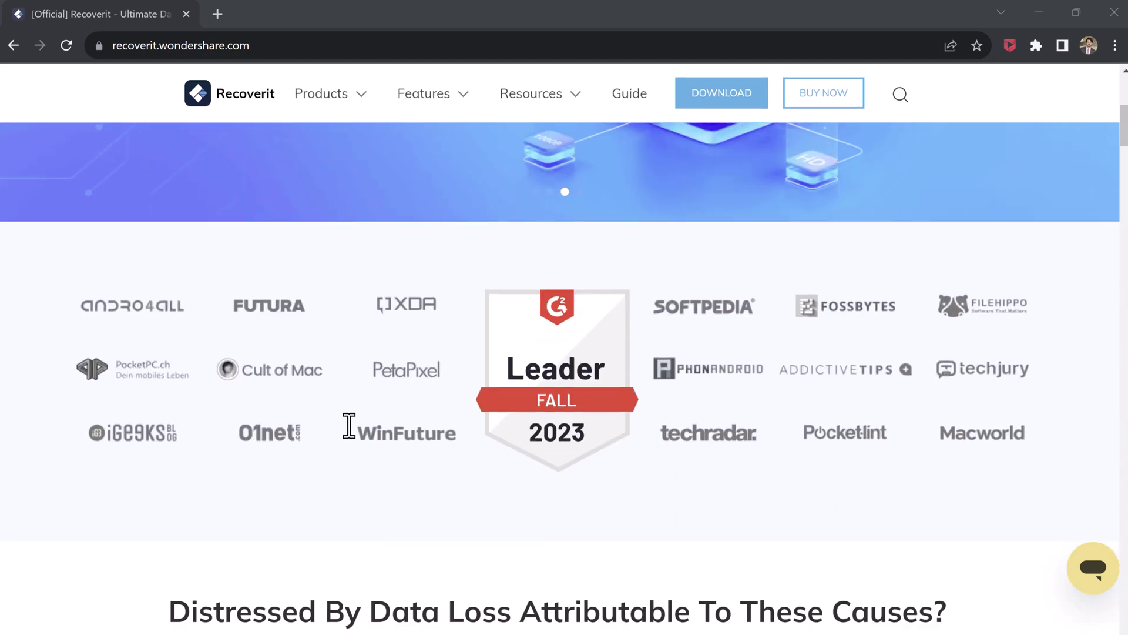
{"action": "scroll", "coordinate": [349, 425], "scroll_direction": "down", "scroll_amount": 4}
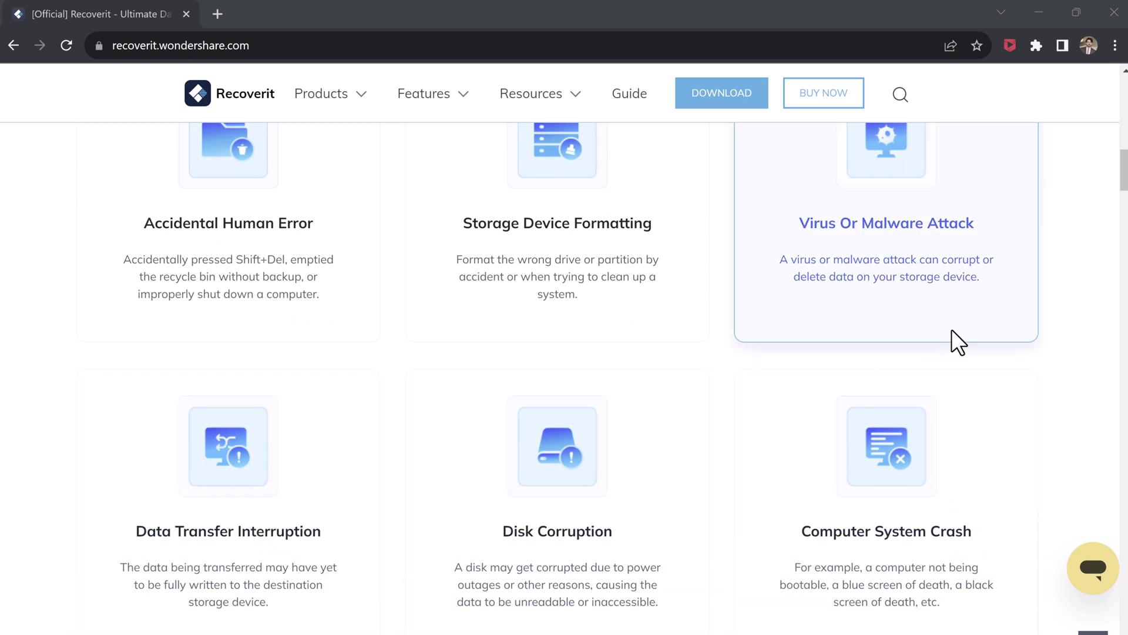
{"action": "scroll", "coordinate": [644, 368], "scroll_direction": "down", "scroll_amount": 6}
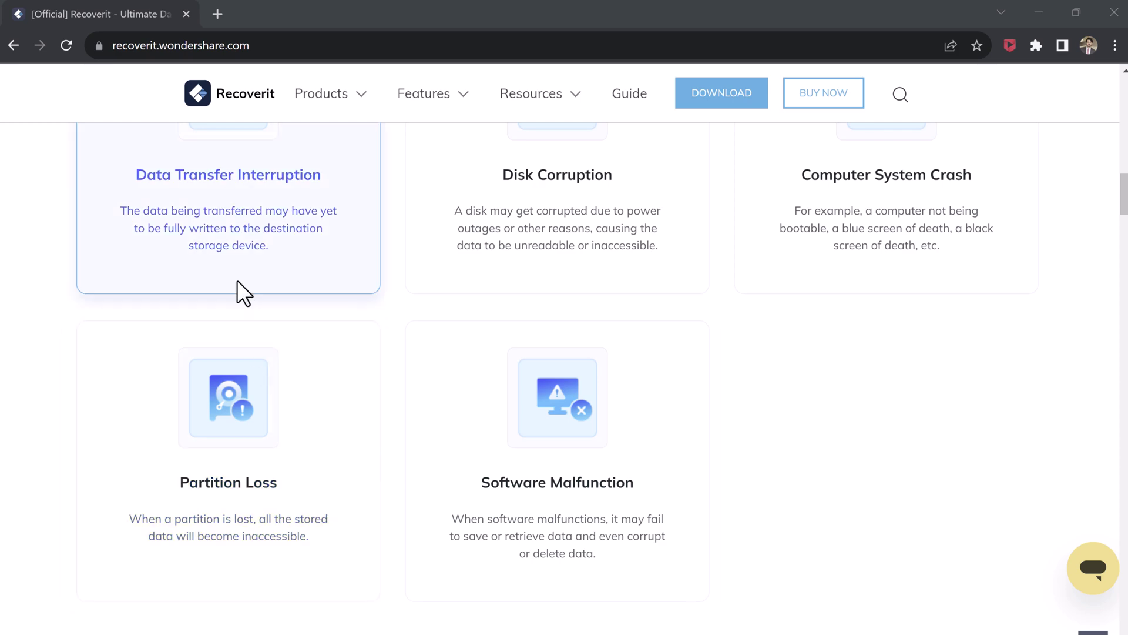
{"action": "scroll", "coordinate": [280, 349], "scroll_direction": "down", "scroll_amount": 2}
{"action": "scroll", "coordinate": [281, 350], "scroll_direction": "down", "scroll_amount": 10}
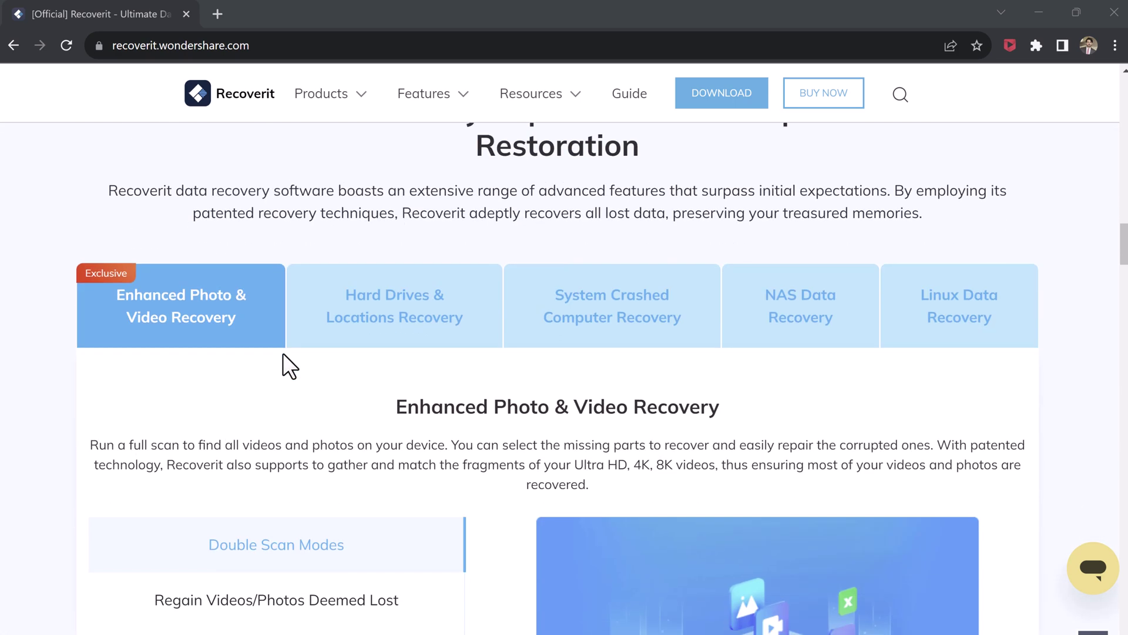
{"action": "scroll", "coordinate": [283, 352], "scroll_direction": "down", "scroll_amount": 2}
{"action": "scroll", "coordinate": [283, 353], "scroll_direction": "down", "scroll_amount": 3}
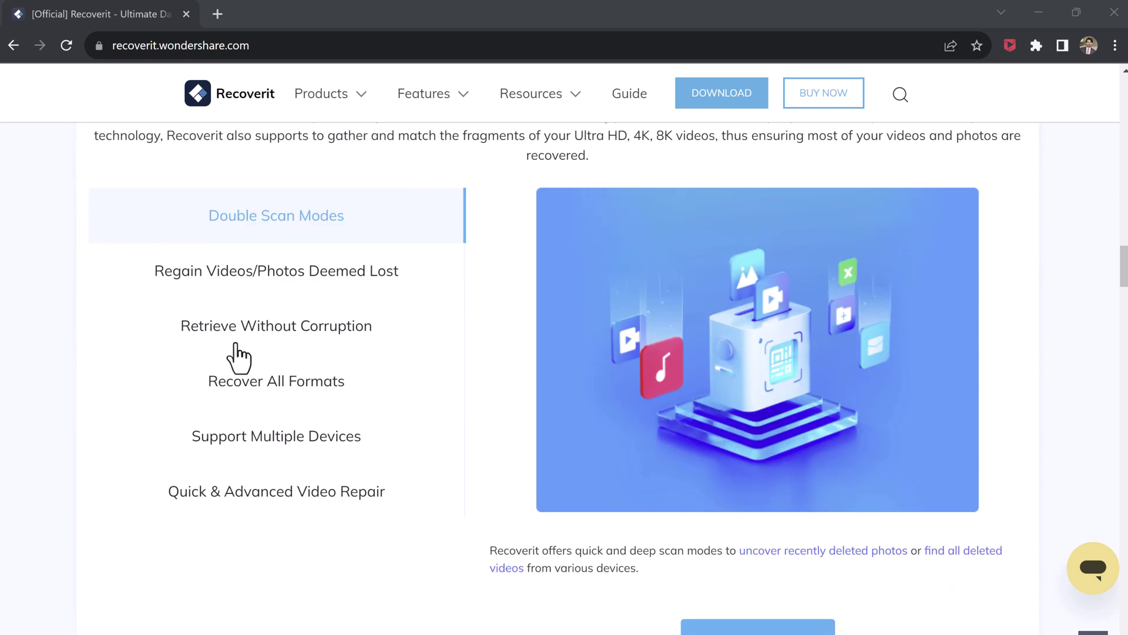
{"action": "scroll", "coordinate": [358, 500], "scroll_direction": "down", "scroll_amount": 10}
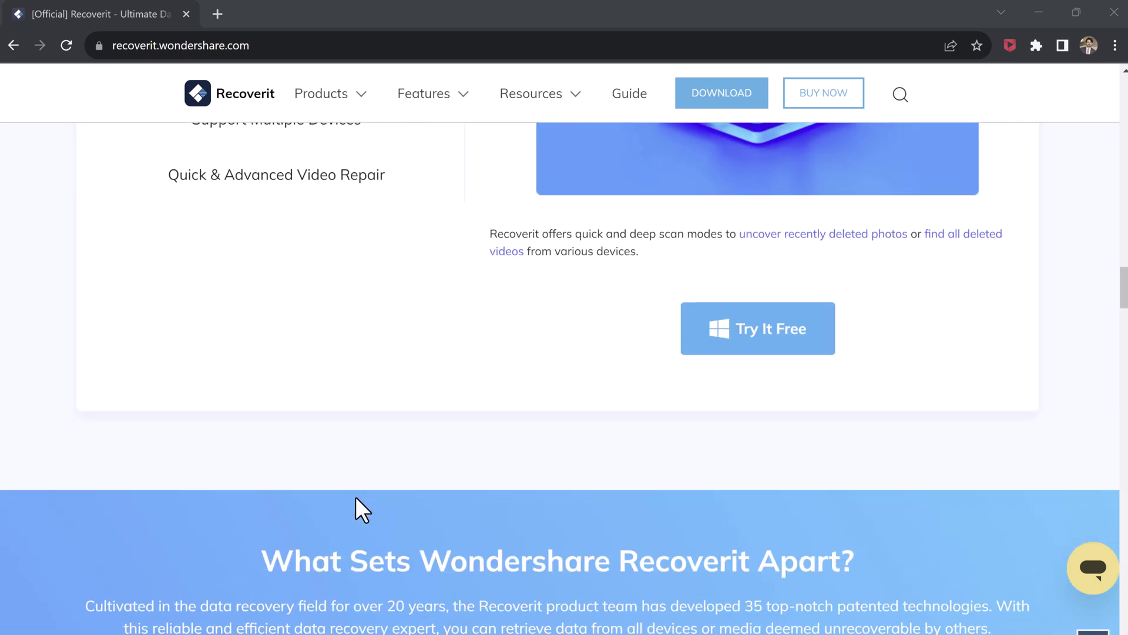
{"action": "scroll", "coordinate": [355, 493], "scroll_direction": "down", "scroll_amount": 1}
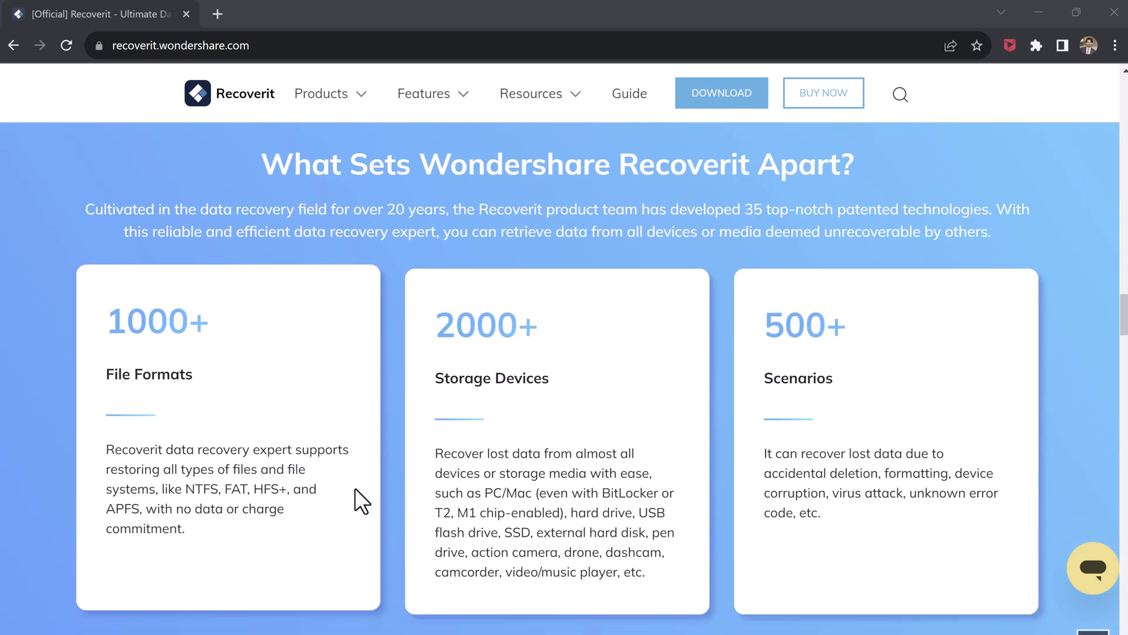
{"action": "scroll", "coordinate": [355, 488], "scroll_direction": "down", "scroll_amount": 5}
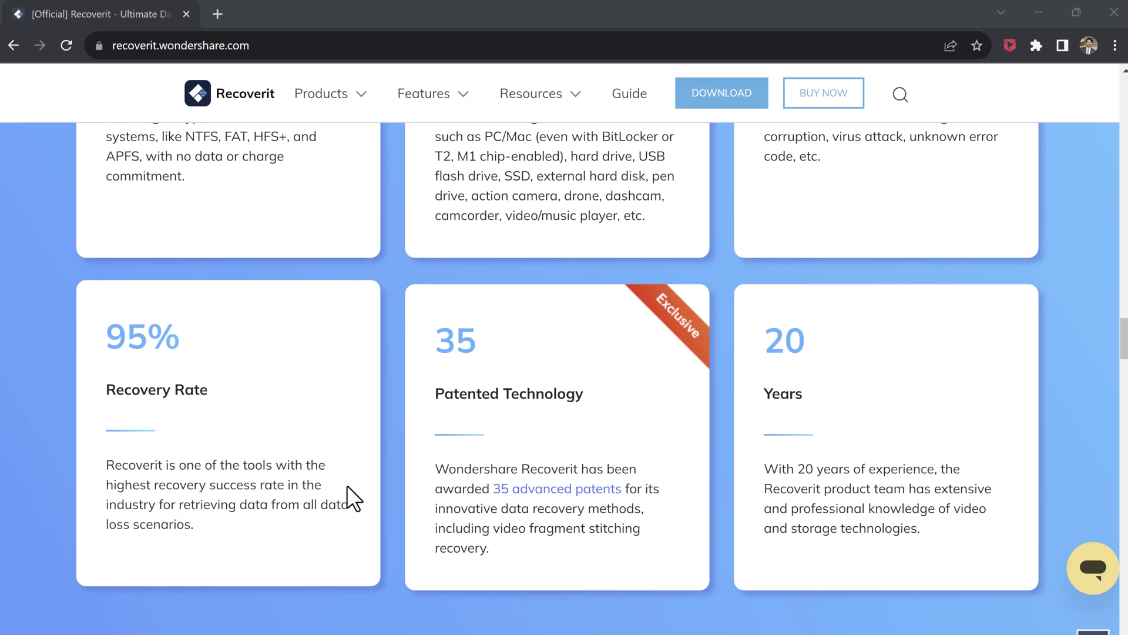
{"action": "scroll", "coordinate": [347, 485], "scroll_direction": "up", "scroll_amount": 15}
{"action": "scroll", "coordinate": [345, 484], "scroll_direction": "up", "scroll_amount": 20}
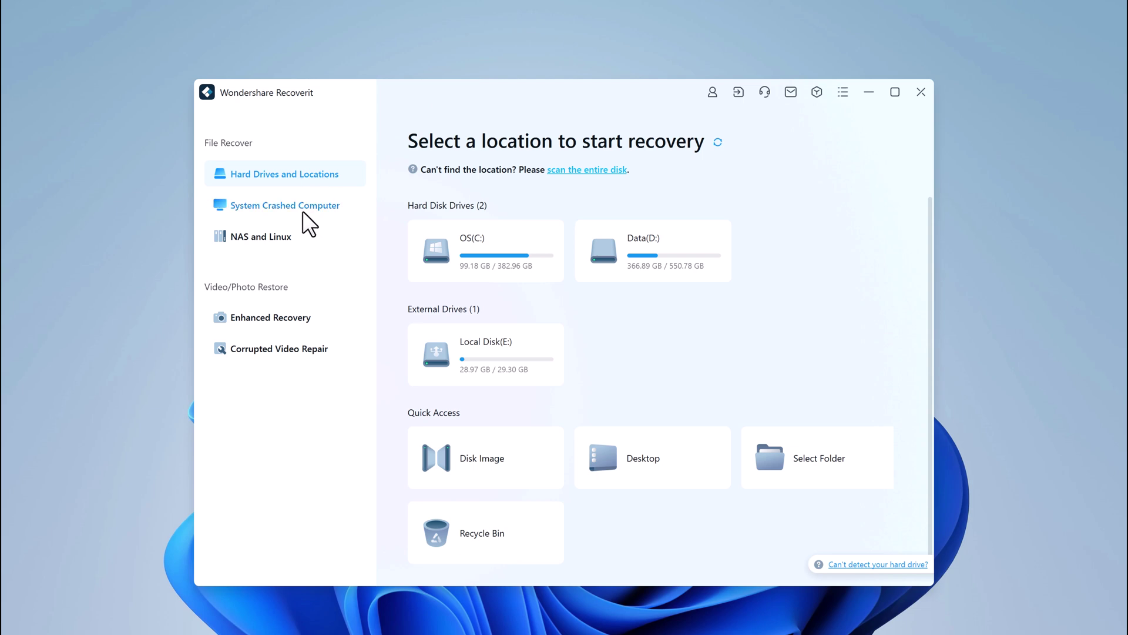
Look over the drive cards listed under Hard Drives and Locations in Recoverit.
{"action": "mouse_move", "coordinate": [420, 270]}
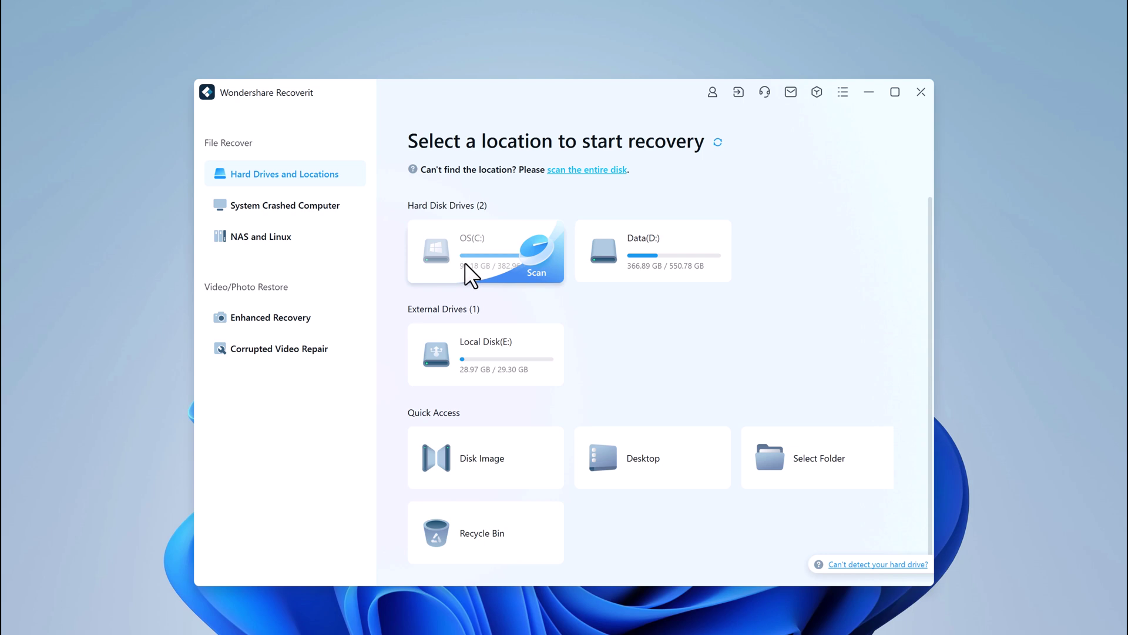
{"action": "mouse_move", "coordinate": [611, 262]}
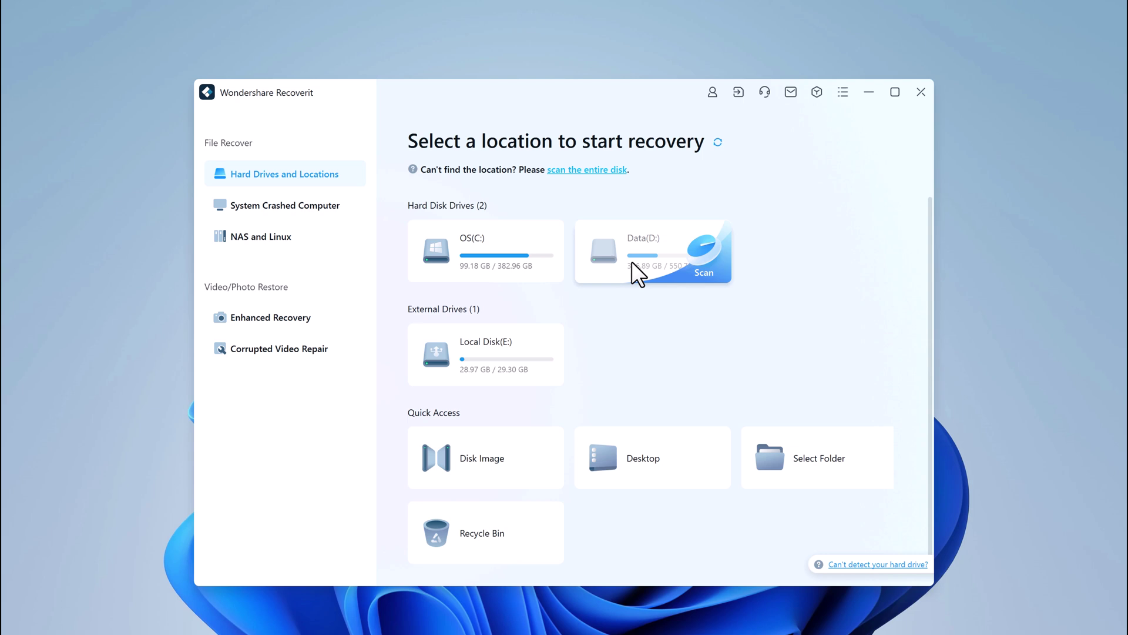
{"action": "mouse_move", "coordinate": [516, 325]}
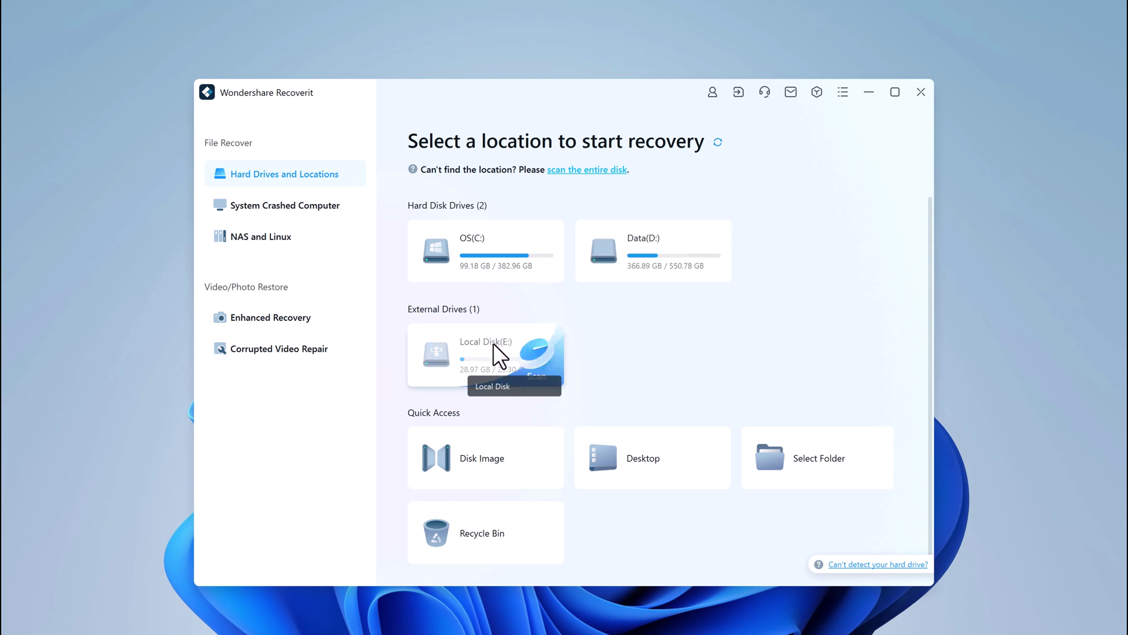
{"action": "mouse_move", "coordinate": [470, 442]}
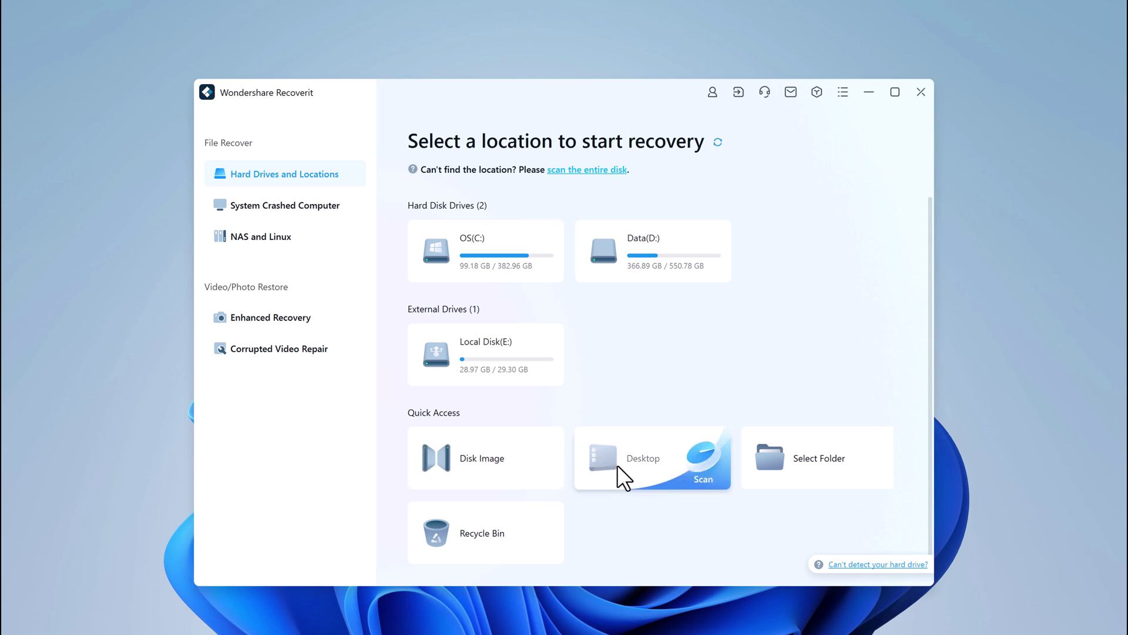
{"action": "mouse_move", "coordinate": [748, 465]}
{"action": "mouse_move", "coordinate": [495, 549]}
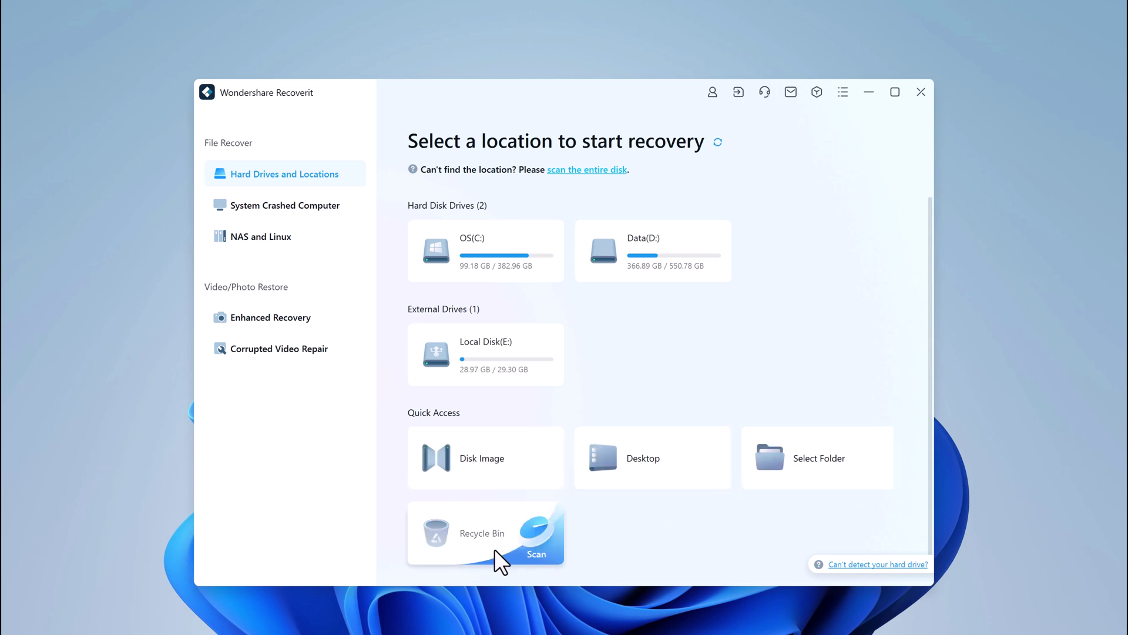
Scan Local Disk (E:) and let the deep scan run until 13563 files are found.
{"action": "left_click", "coordinate": [471, 358]}
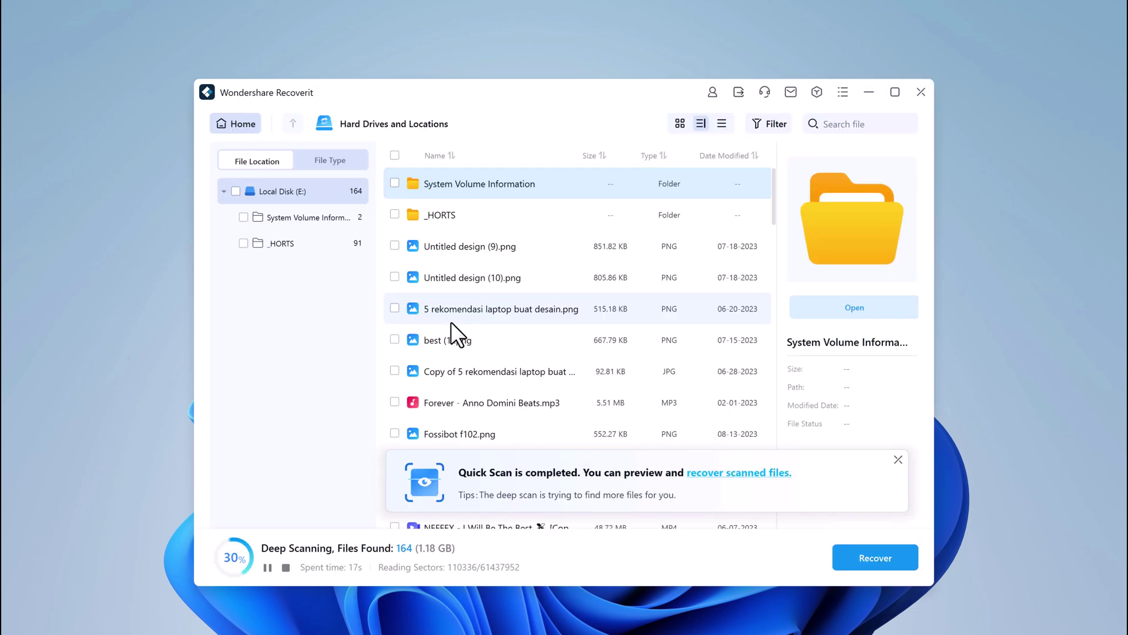
{"action": "left_click", "coordinate": [898, 459]}
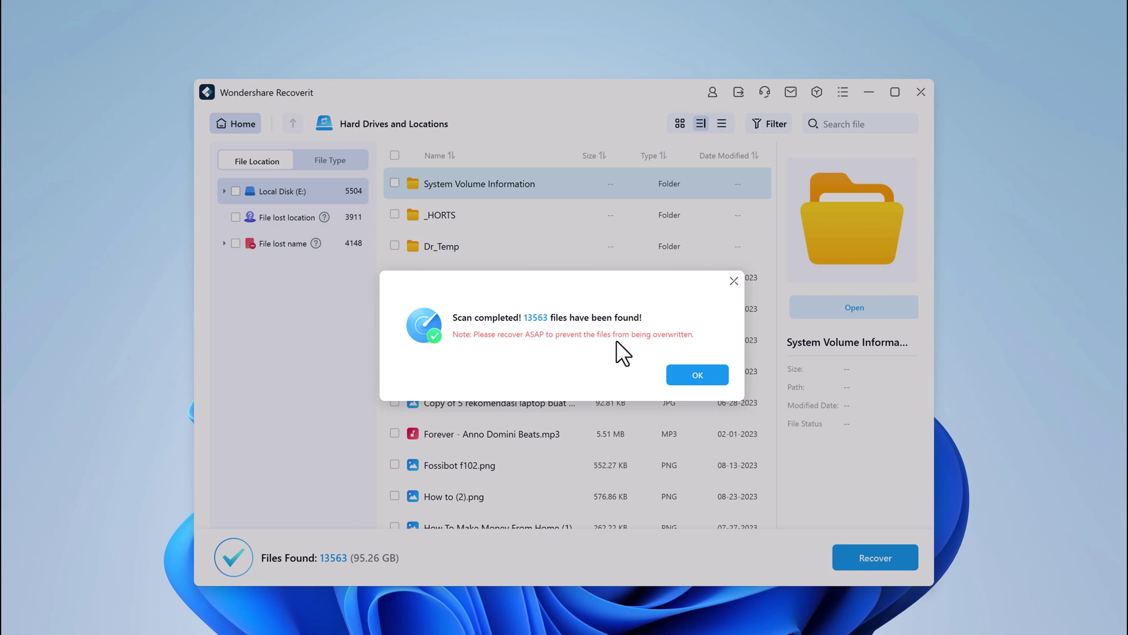
Browse the found files by type: JPG photos, mp4 videos and mp3 audio.
{"action": "left_click", "coordinate": [697, 376]}
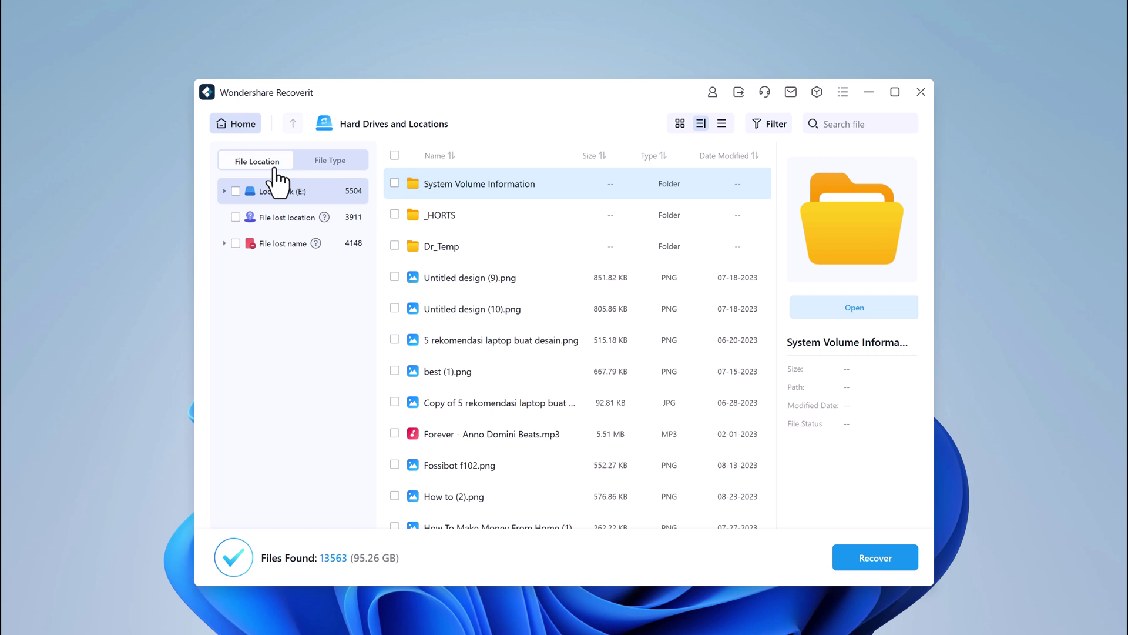
{"action": "left_click", "coordinate": [330, 170]}
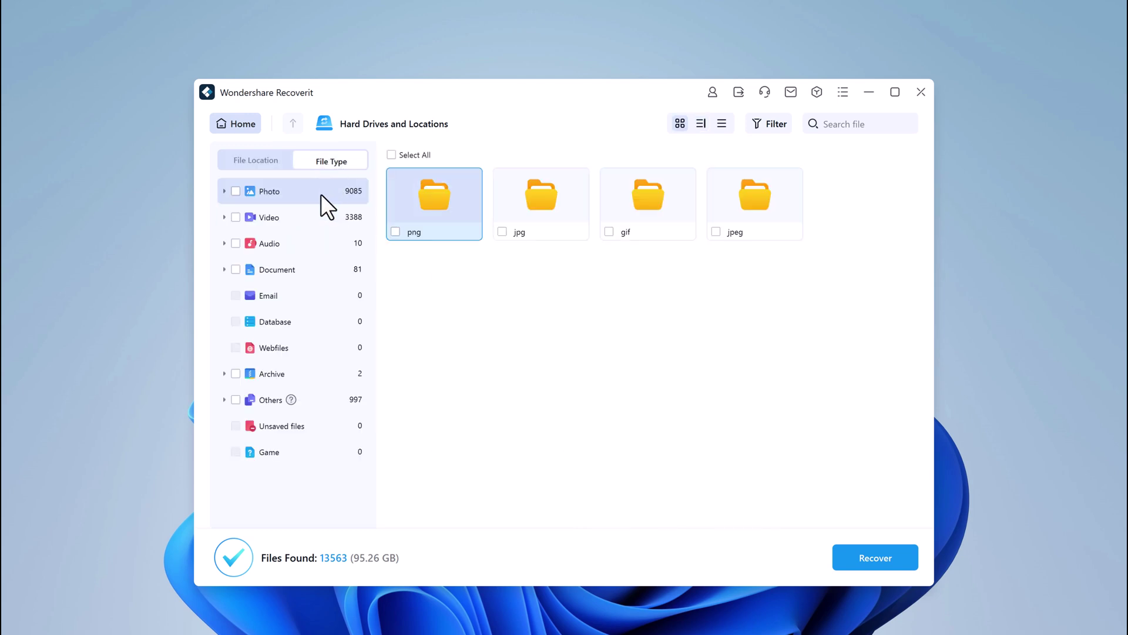
{"action": "double_click", "coordinate": [554, 203]}
{"action": "scroll", "coordinate": [742, 401], "scroll_direction": "down", "scroll_amount": 3}
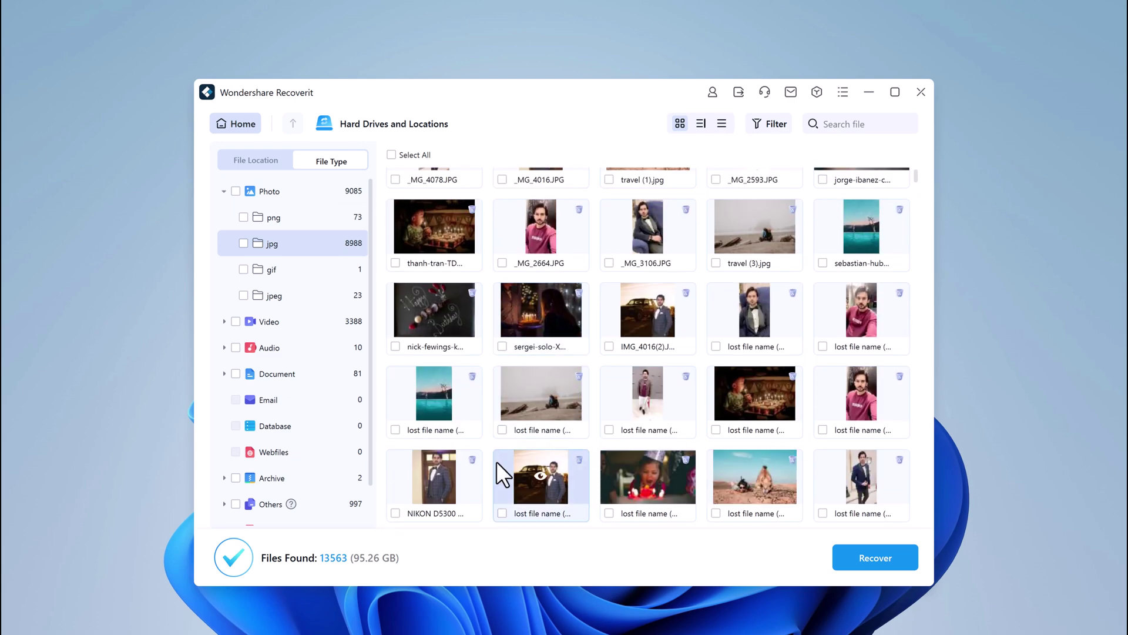
{"action": "left_click", "coordinate": [286, 321]}
{"action": "double_click", "coordinate": [434, 199]}
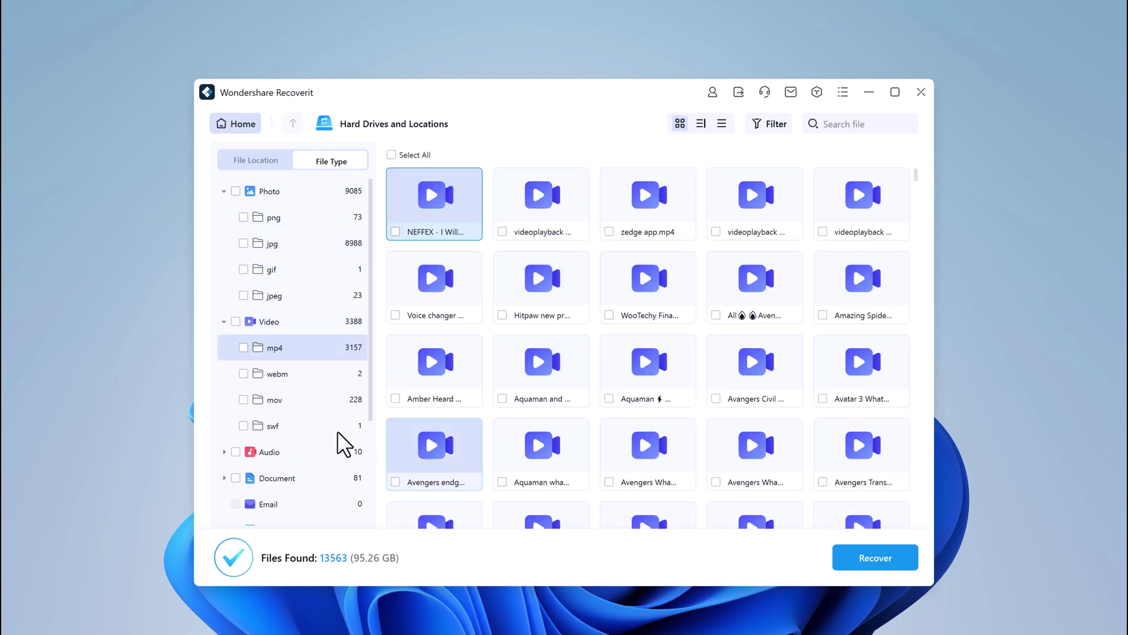
{"action": "left_click", "coordinate": [338, 451]}
{"action": "double_click", "coordinate": [389, 182]}
{"action": "scroll", "coordinate": [270, 450], "scroll_direction": "down", "scroll_amount": 3}
{"action": "scroll", "coordinate": [263, 276], "scroll_direction": "up", "scroll_amount": 3}
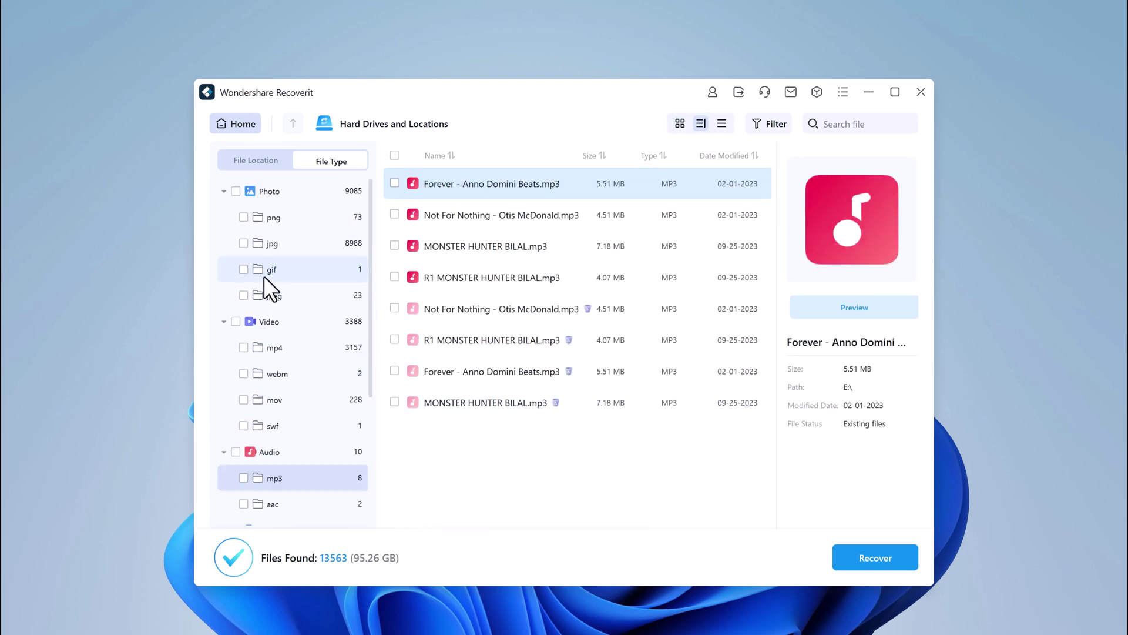
Mark the first Invoice - 0032.pdf in Document > pdf and all Audio files for recovery.
{"action": "left_click", "coordinate": [224, 191]}
{"action": "left_click", "coordinate": [224, 217]}
{"action": "left_click", "coordinate": [223, 242]}
{"action": "left_click", "coordinate": [330, 269]}
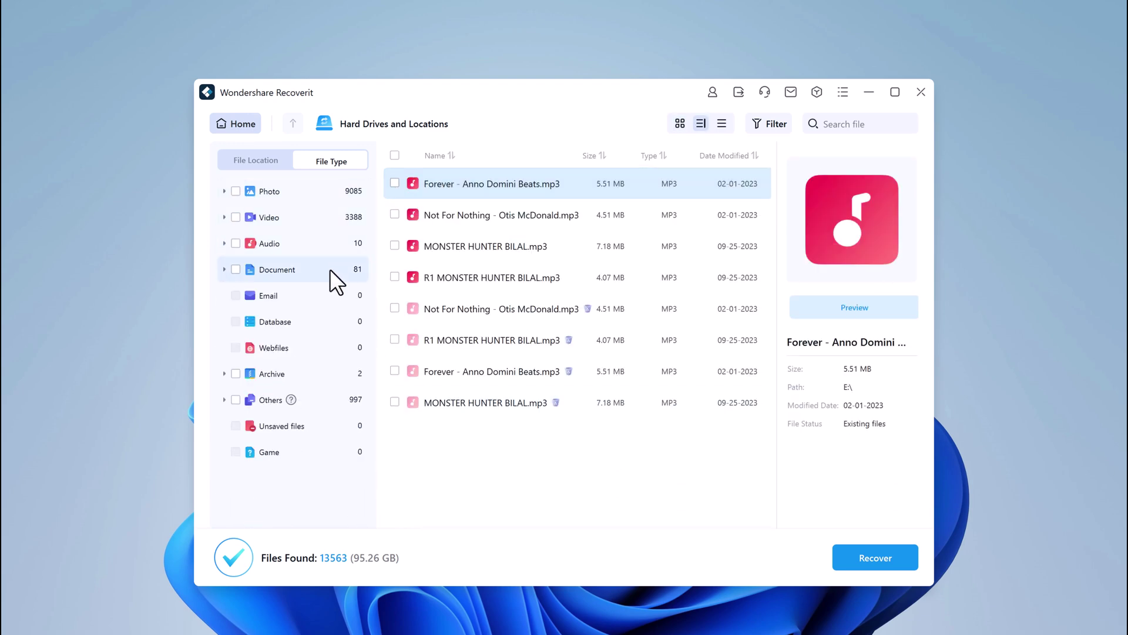
{"action": "double_click", "coordinate": [434, 184]}
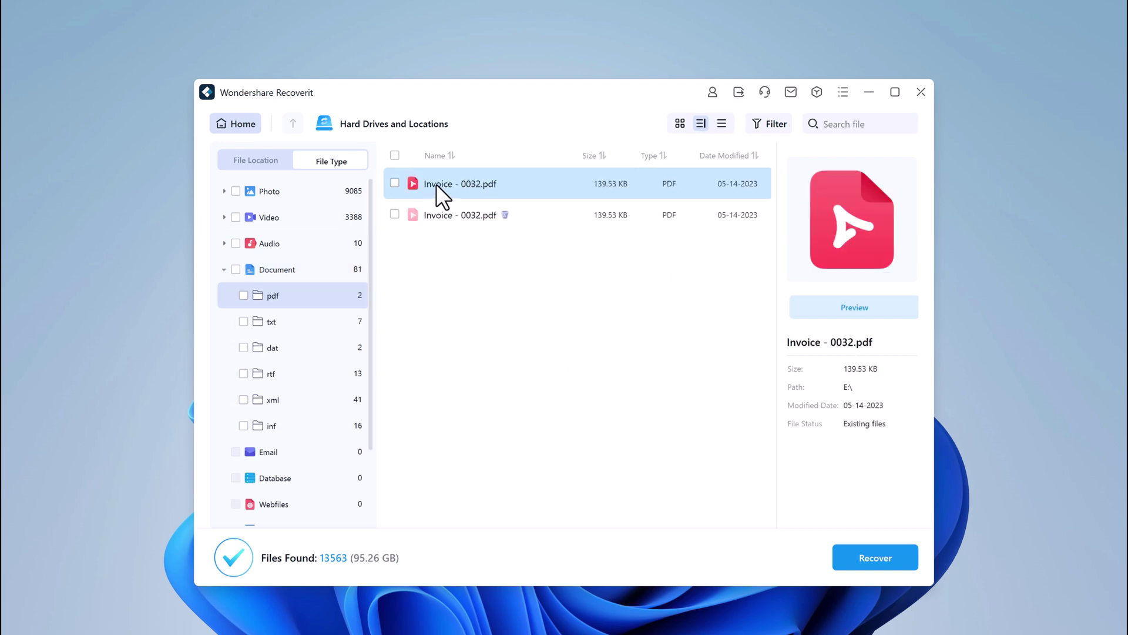
{"action": "left_click", "coordinate": [394, 182]}
{"action": "left_click", "coordinate": [236, 243]}
Mark several JPG photos, including _MG_3099, _MG_1364 and _MG_3110, bringing the selection to 19 files.
{"action": "left_click", "coordinate": [271, 191]}
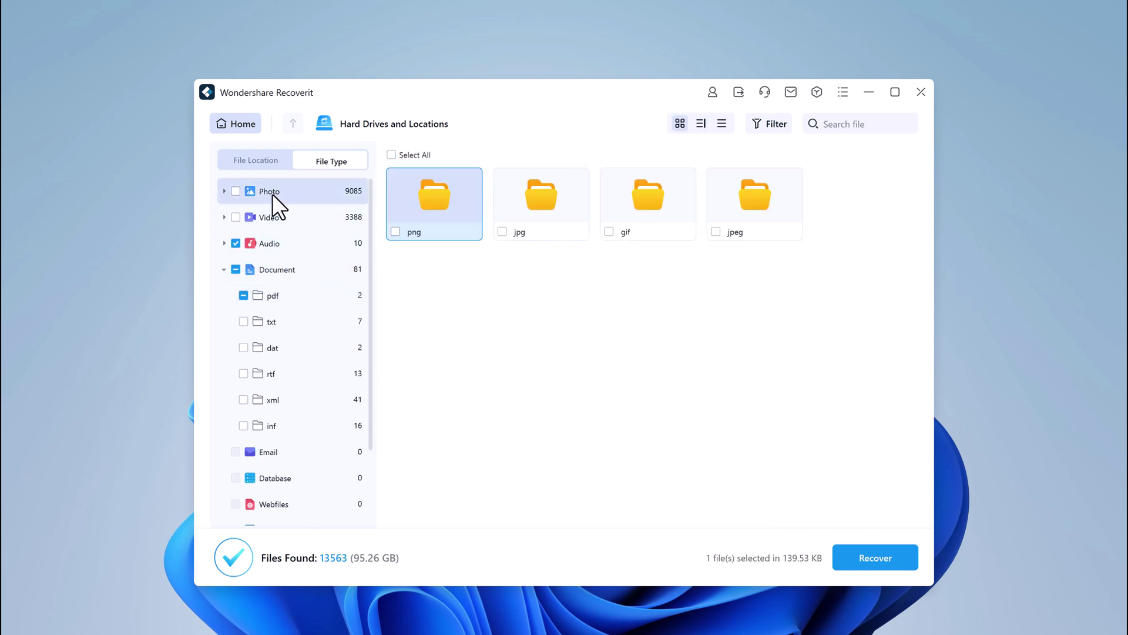
{"action": "double_click", "coordinate": [541, 200]}
{"action": "scroll", "coordinate": [644, 347], "scroll_direction": "down", "scroll_amount": 2}
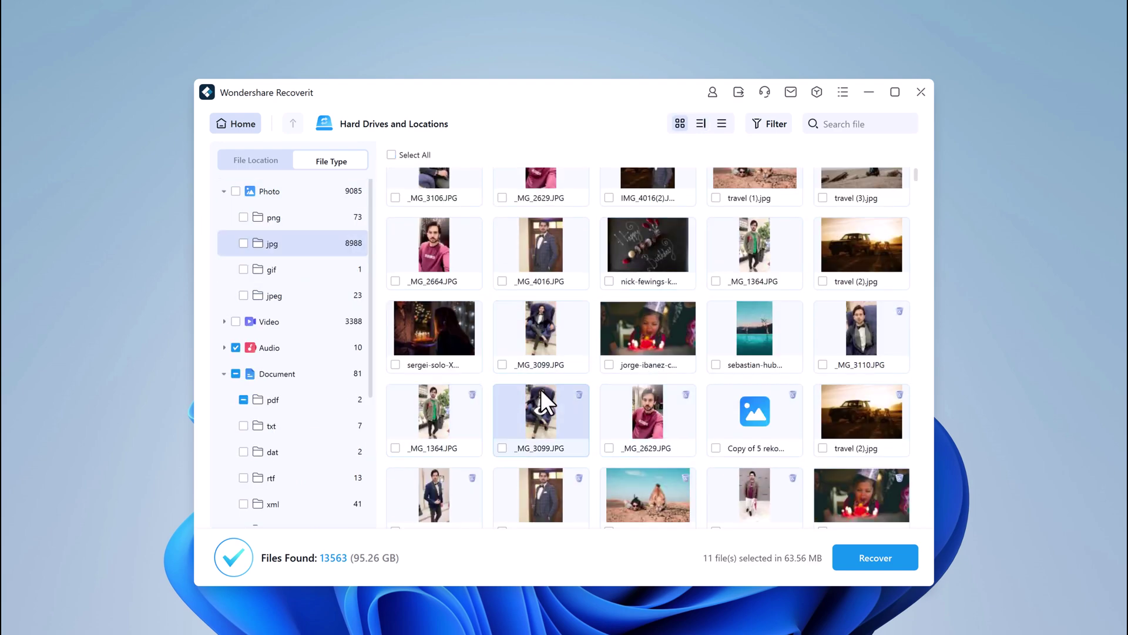
{"action": "left_click", "coordinate": [502, 448]}
{"action": "left_click", "coordinate": [396, 447]}
{"action": "left_click", "coordinate": [822, 365]}
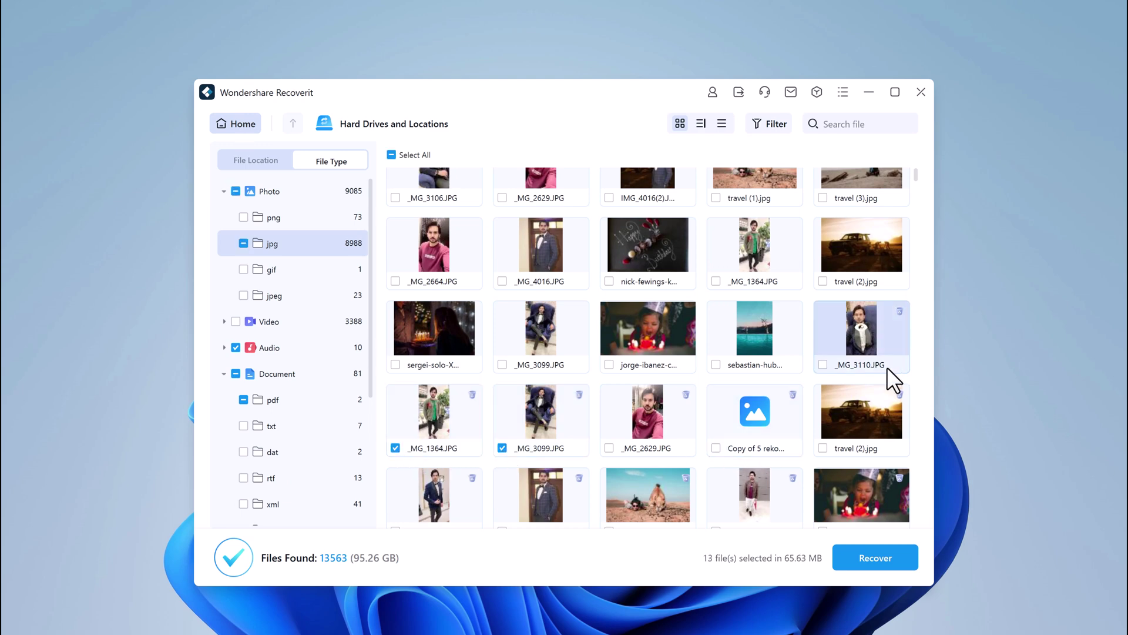
{"action": "scroll", "coordinate": [761, 291], "scroll_direction": "down", "scroll_amount": 3}
{"action": "left_click", "coordinate": [502, 473]}
{"action": "scroll", "coordinate": [723, 406], "scroll_direction": "down", "scroll_amount": 2}
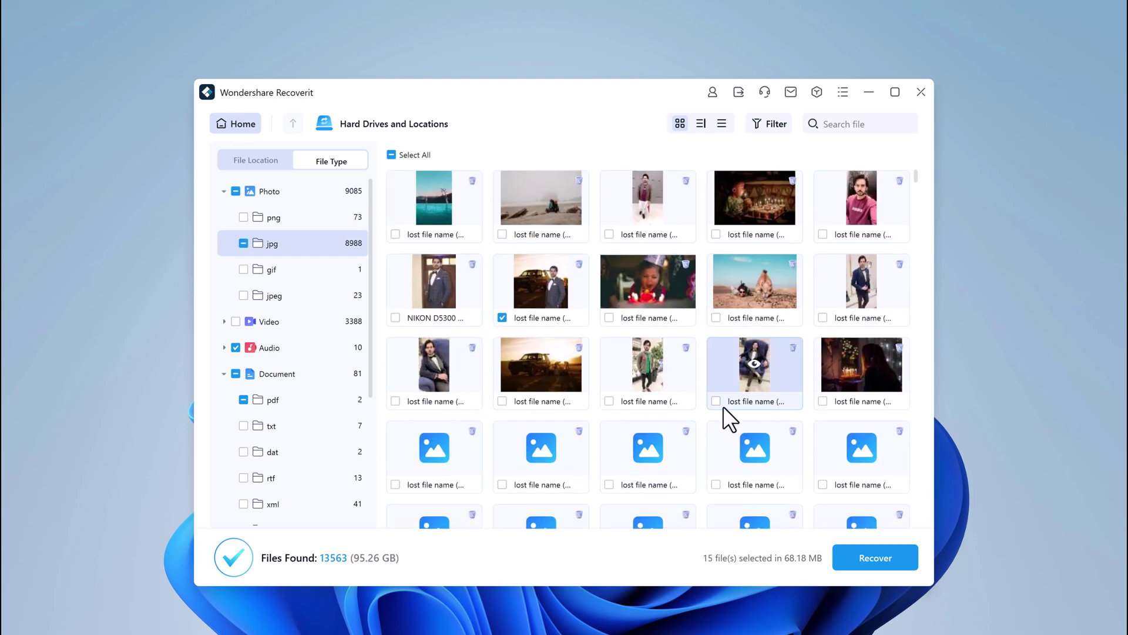
{"action": "scroll", "coordinate": [563, 405], "scroll_direction": "down", "scroll_amount": 2}
{"action": "left_click", "coordinate": [502, 341]}
{"action": "left_click", "coordinate": [610, 341]}
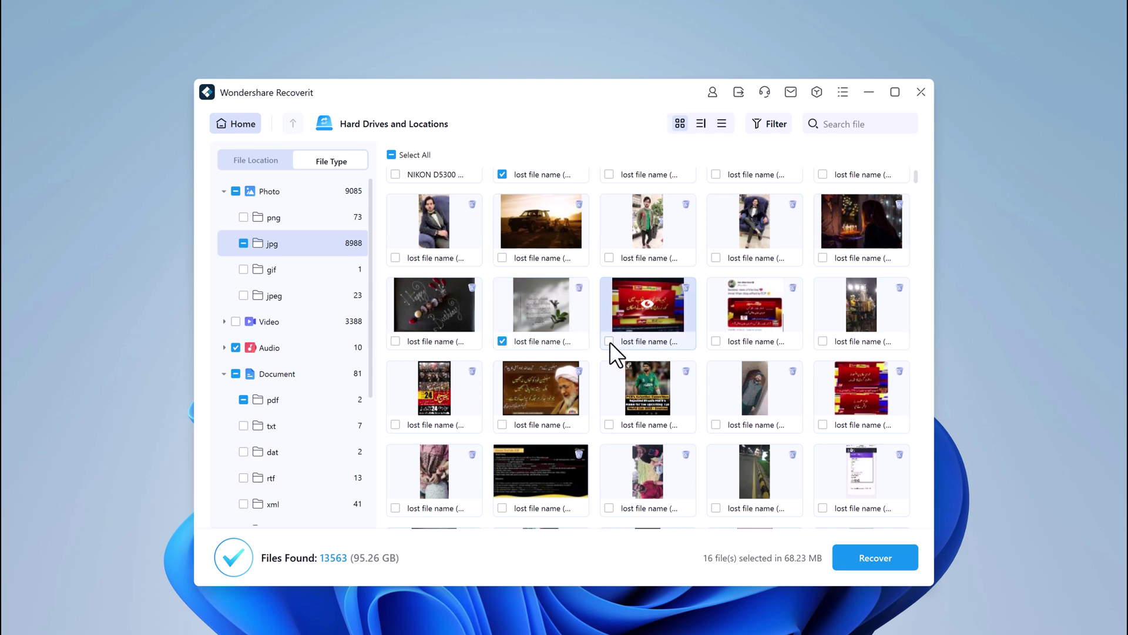
{"action": "left_click", "coordinate": [610, 425]}
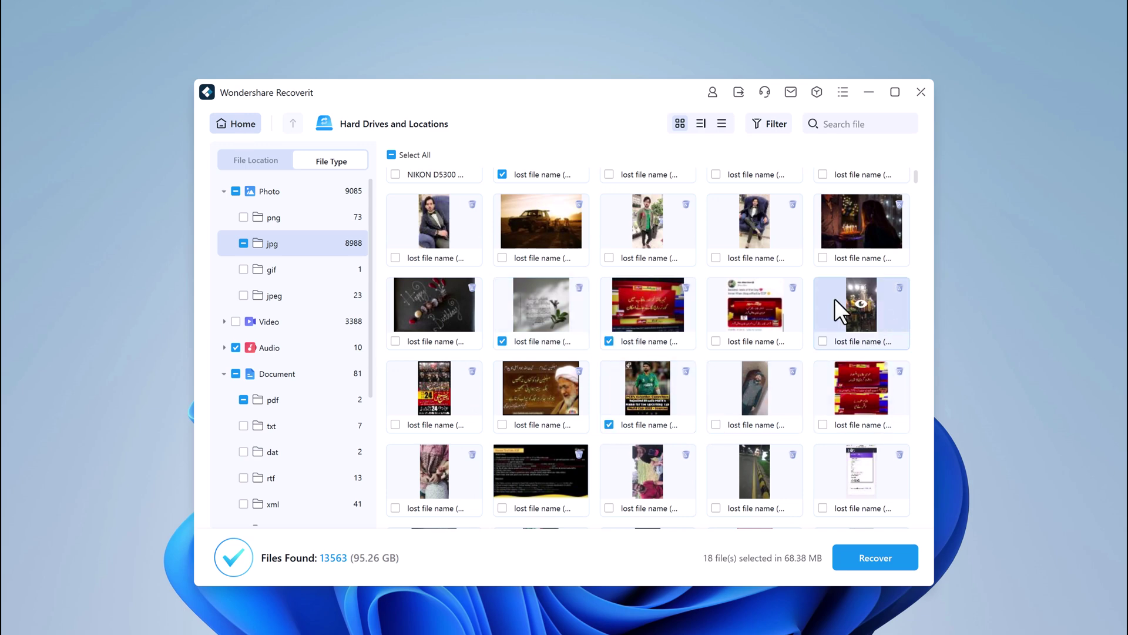
{"action": "left_click", "coordinate": [823, 258]}
Recover the 19 marked files into a new folder named Data on OS (C:).
{"action": "left_click", "coordinate": [868, 560]}
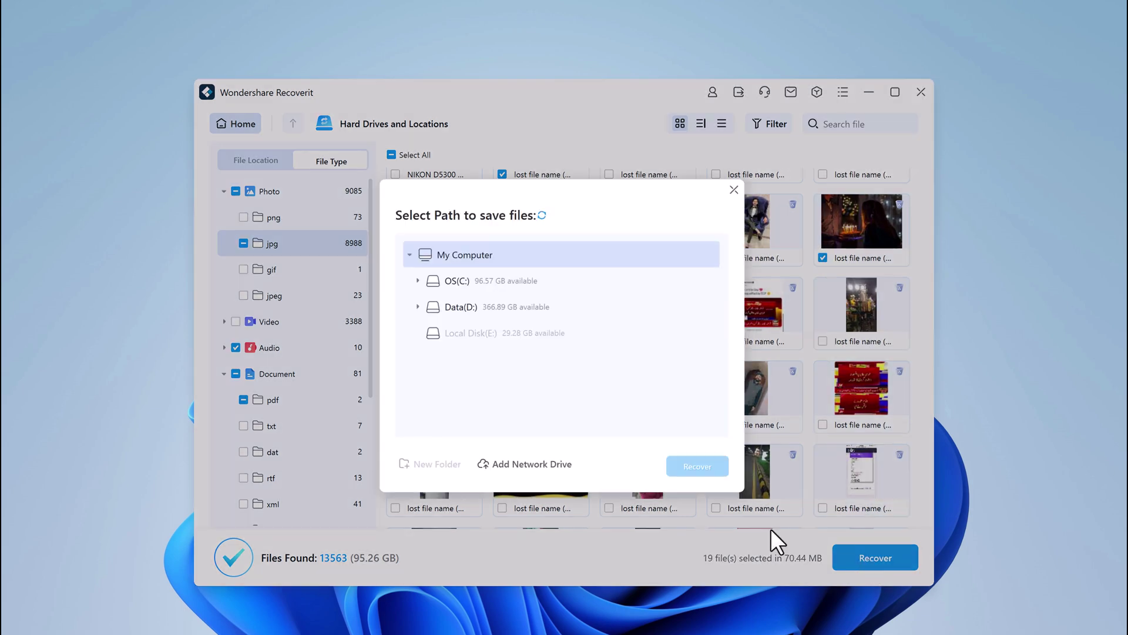
{"action": "left_click", "coordinate": [468, 279]}
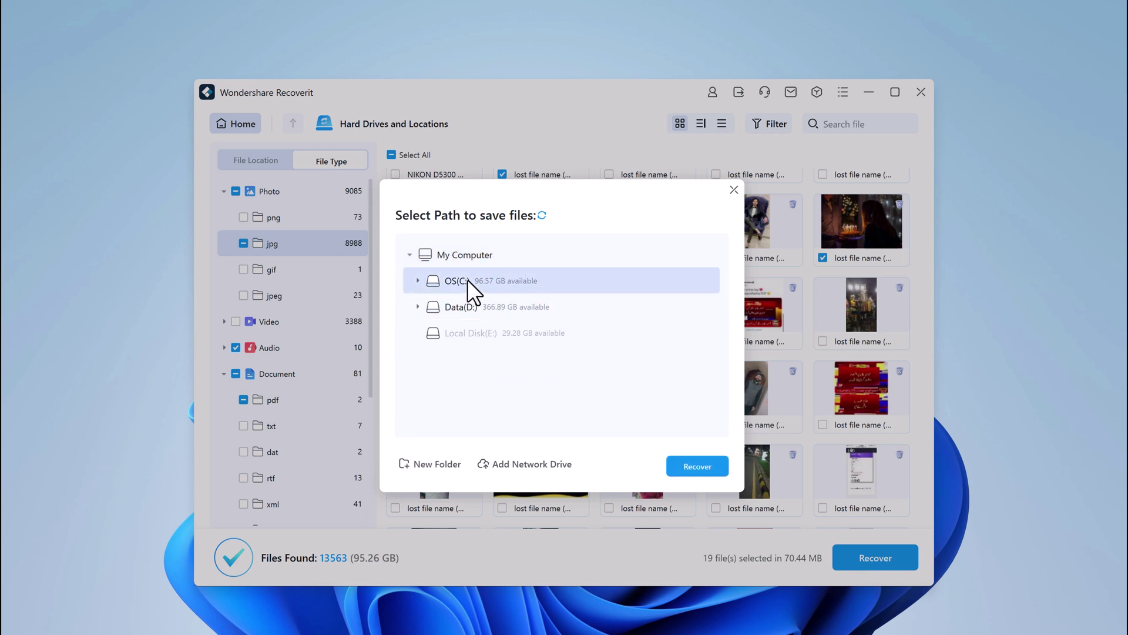
{"action": "left_click", "coordinate": [433, 466]}
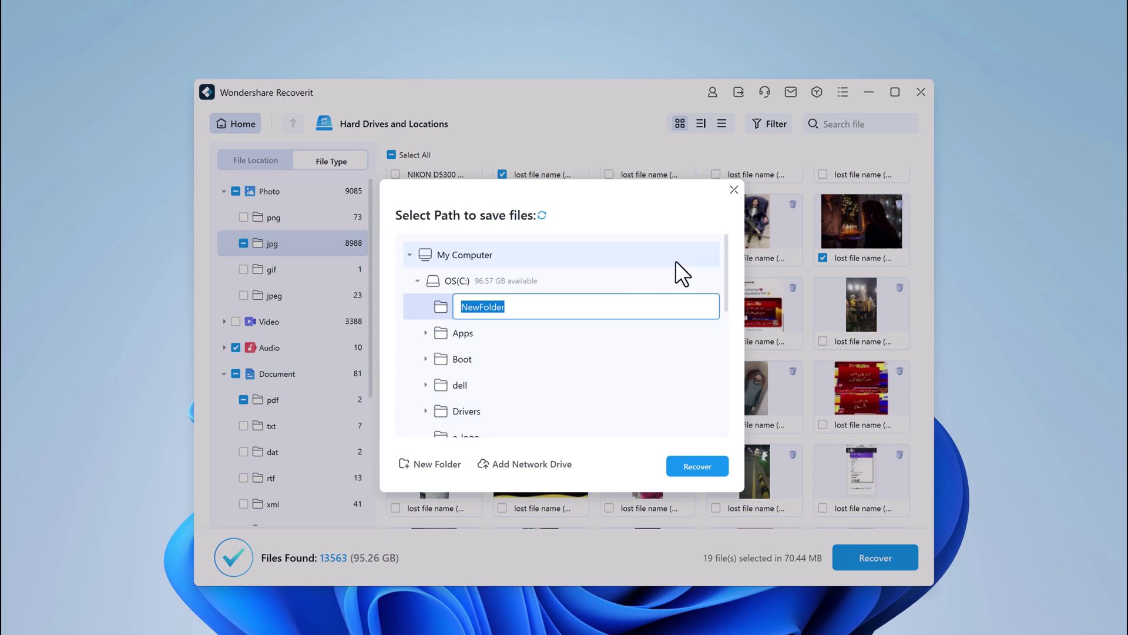
{"action": "type", "text": "Data"}
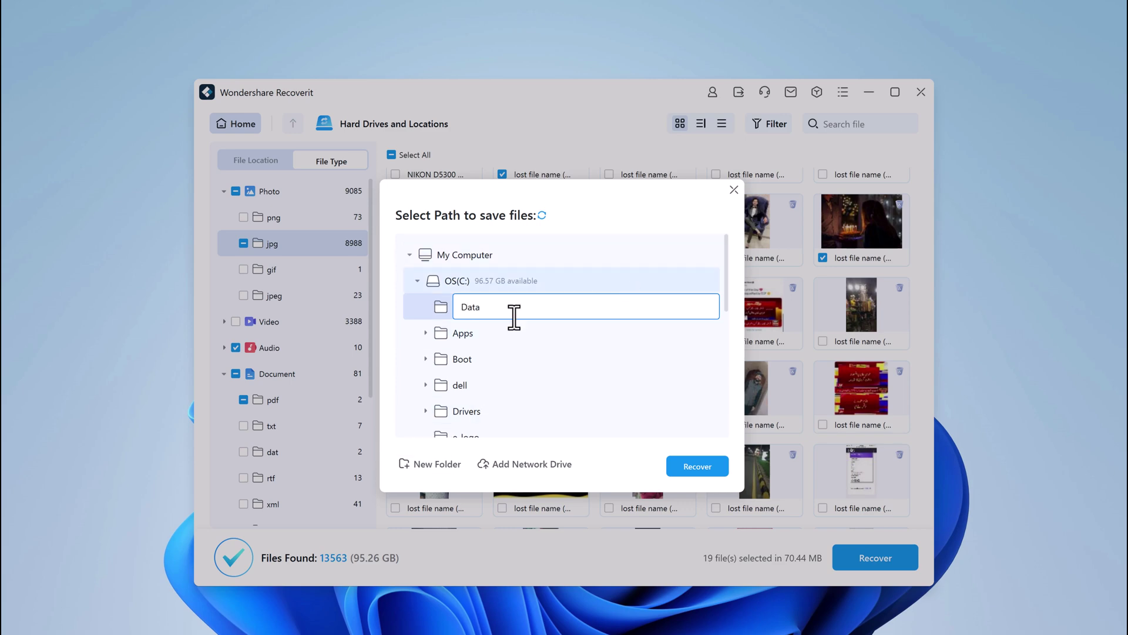
{"action": "left_click", "coordinate": [443, 308]}
{"action": "left_click", "coordinate": [698, 466]}
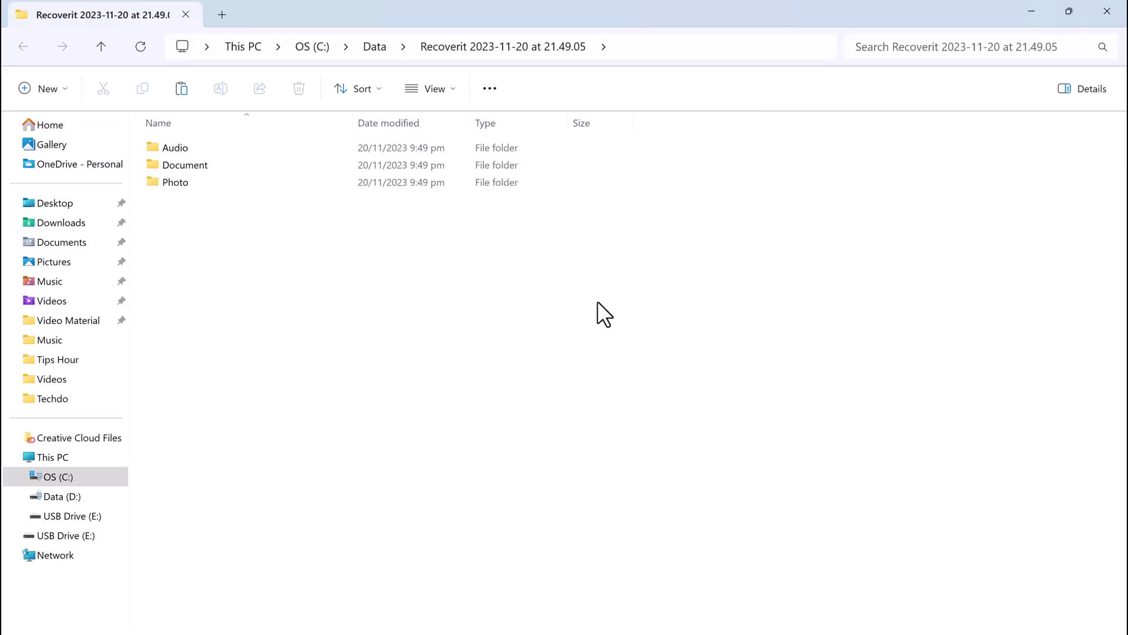
Inspect the recovered Photo > JPG, Document > PDF and Audio > mp3 folders in turn.
{"action": "double_click", "coordinate": [200, 182]}
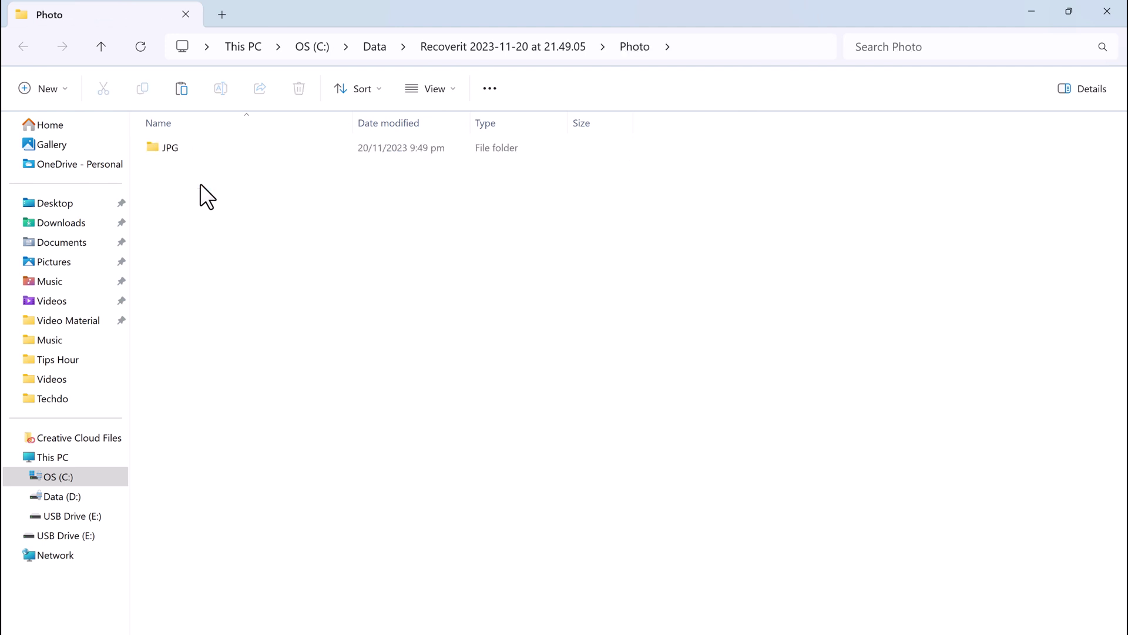
{"action": "double_click", "coordinate": [206, 154]}
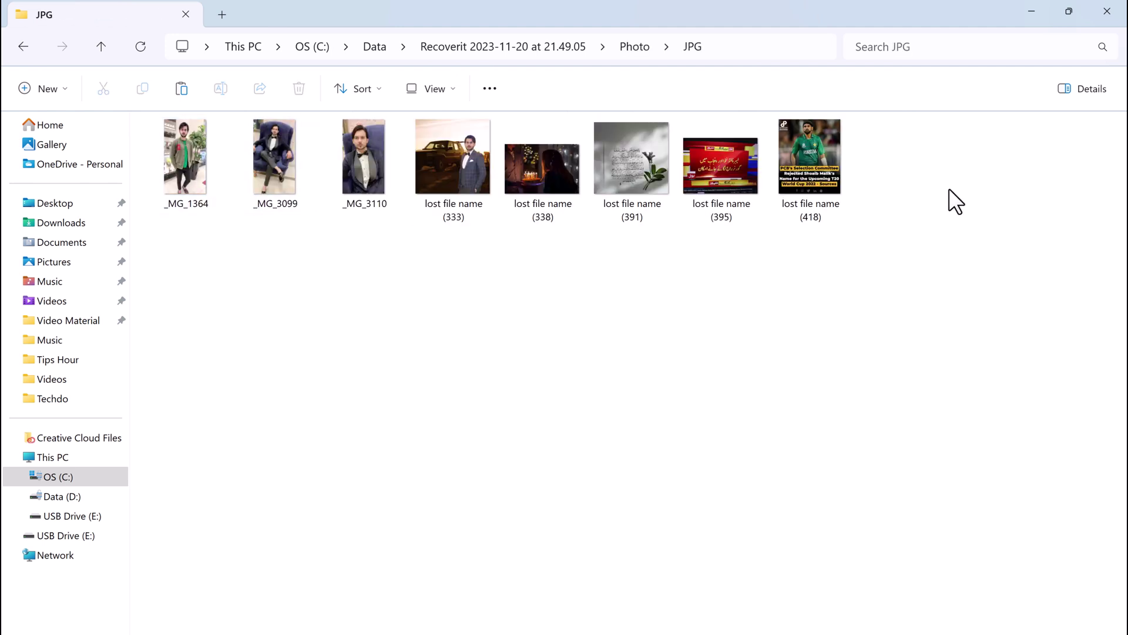
{"action": "left_click", "coordinate": [21, 49]}
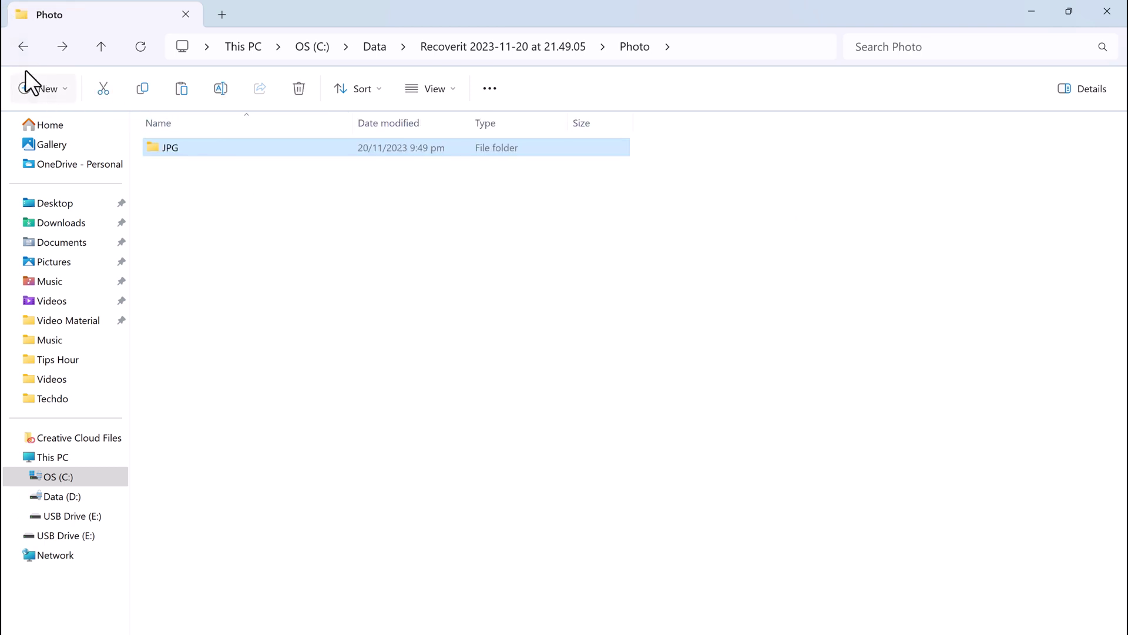
{"action": "left_click", "coordinate": [23, 49]}
{"action": "double_click", "coordinate": [220, 164]}
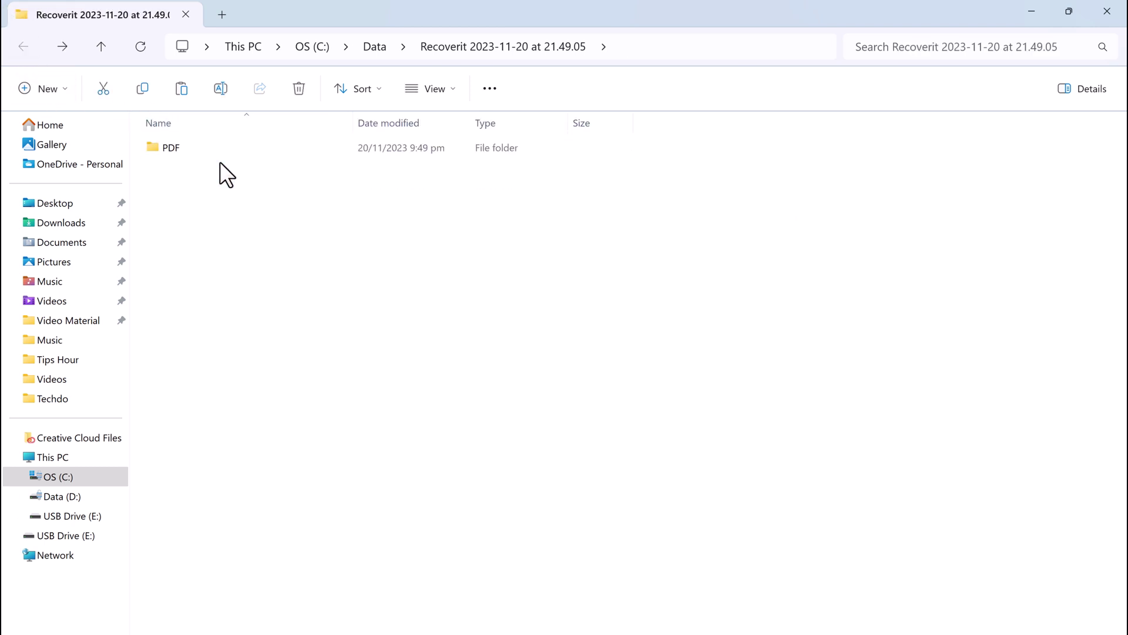
{"action": "double_click", "coordinate": [186, 147]}
{"action": "left_click", "coordinate": [21, 47]}
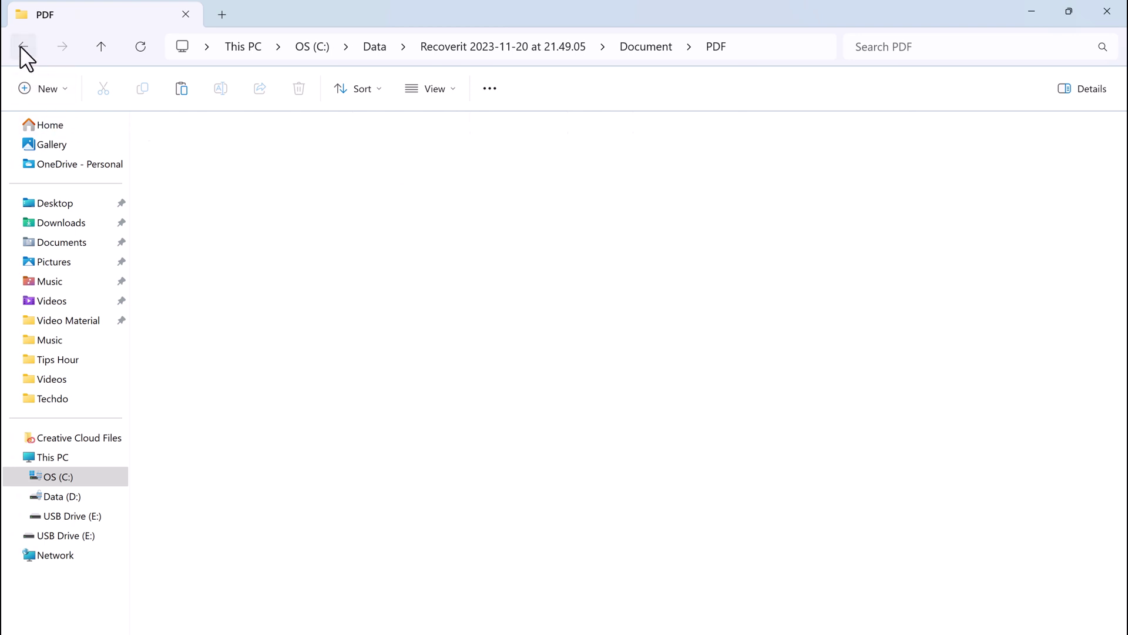
{"action": "left_click", "coordinate": [21, 47]}
{"action": "double_click", "coordinate": [203, 153]}
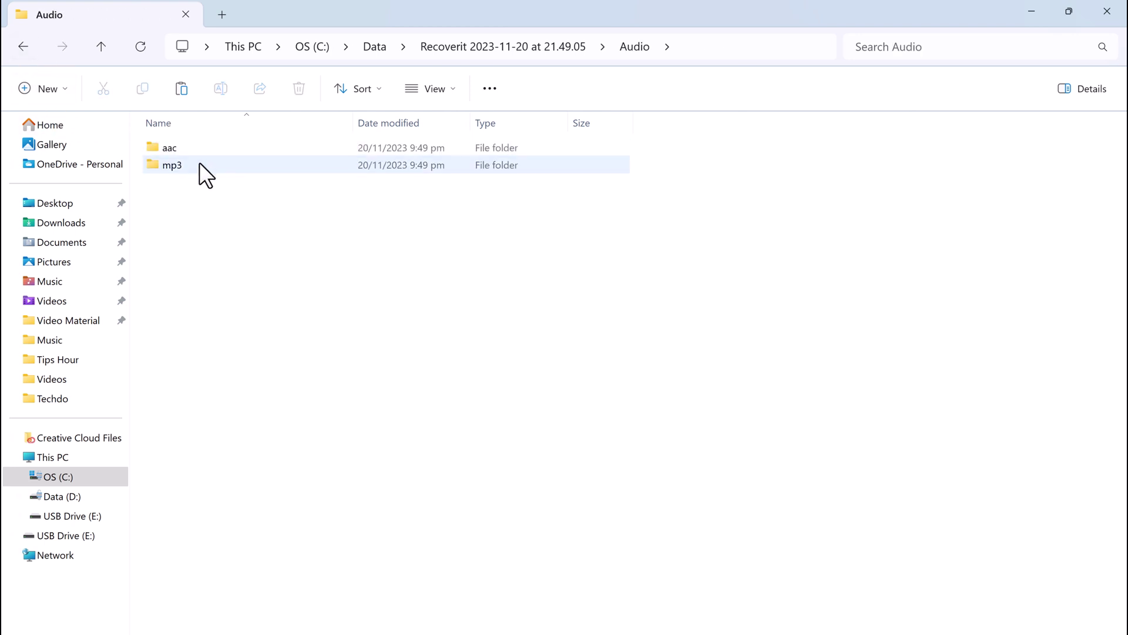
{"action": "double_click", "coordinate": [200, 162]}
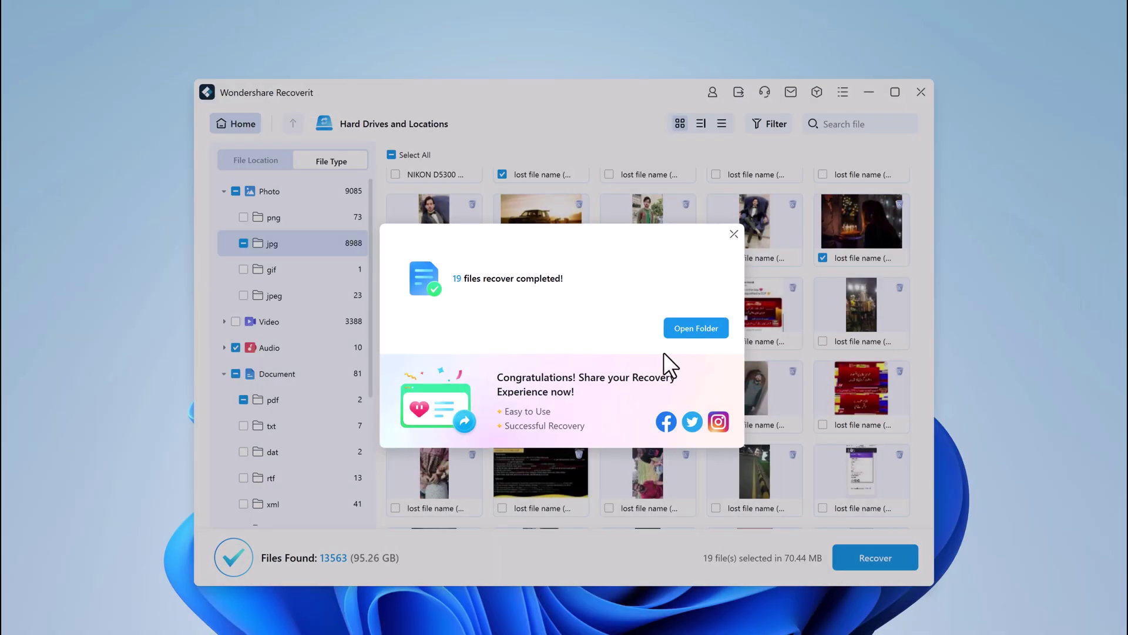
Close the 19-files-recovered dialog and go back to Recoverit's Home screen.
{"action": "left_click", "coordinate": [734, 234]}
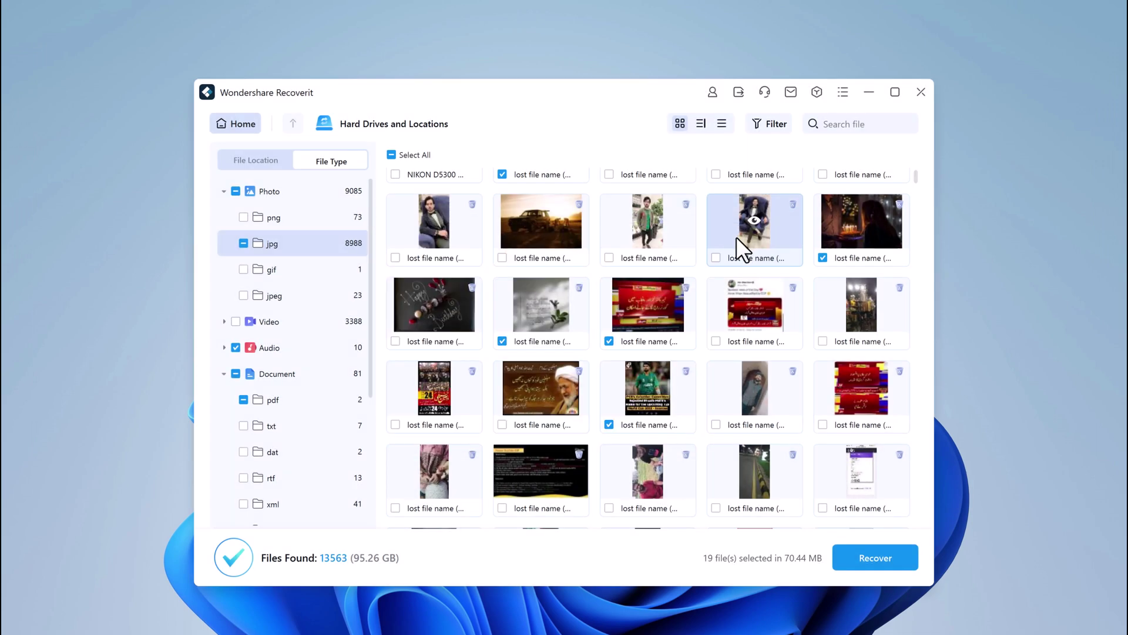
{"action": "left_click", "coordinate": [249, 128]}
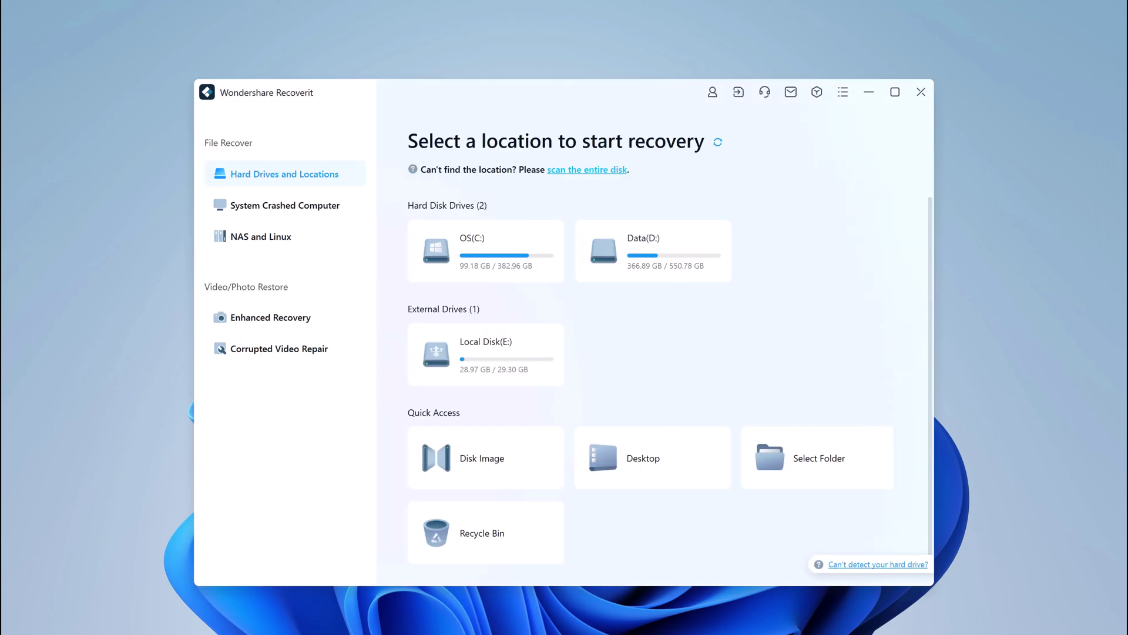